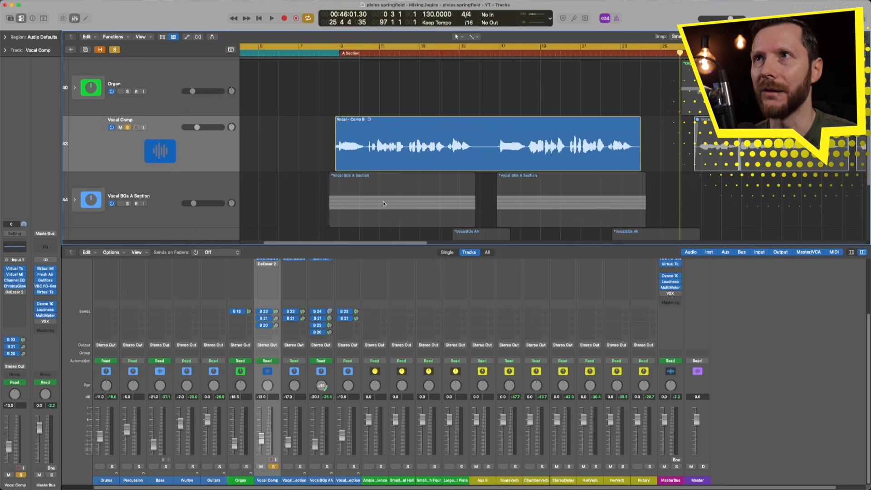
# Hide the mixer and reset the Vocal Comp track's volume to 0.0 dB
pyautogui.press('x')
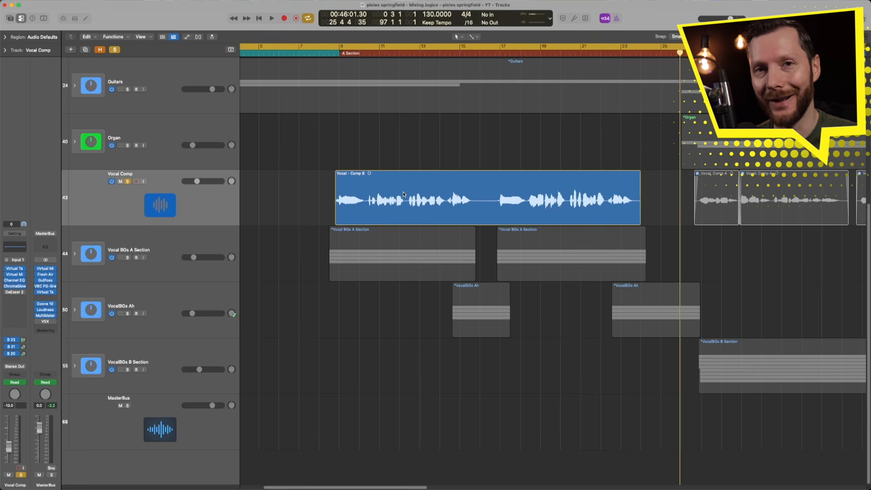
pyautogui.click(169, 207)
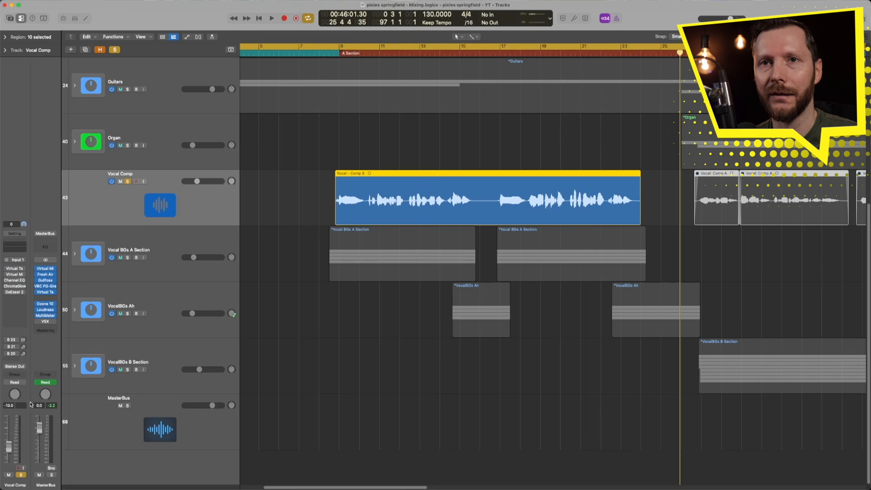
pyautogui.keyDown('alt'); pyautogui.click(6, 449); pyautogui.keyUp('alt')
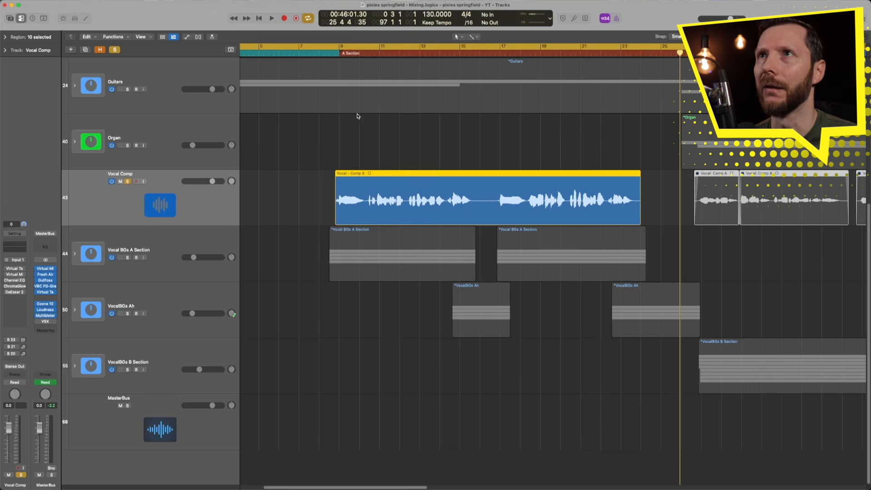
# Audition the soloed Vocal Comp track from the start of the A Section, and stop playback
pyautogui.click(339, 54)
pyautogui.press('space')
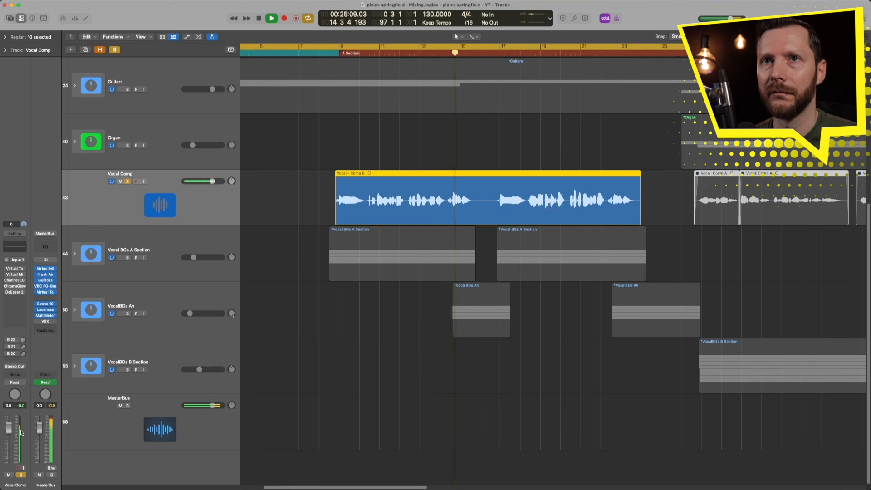
pyautogui.press('space')
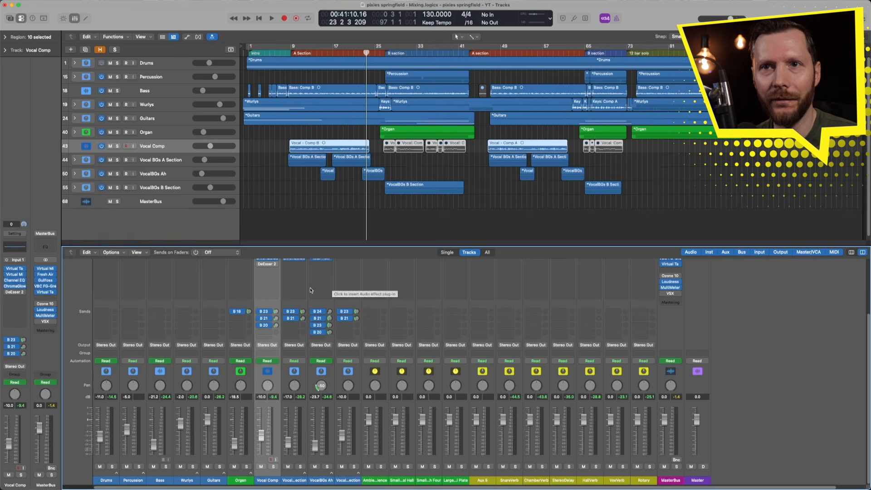
# Look through the main channel strips one by one, from Drums through Vocal Comp to the background vocals and back to Bass
pyautogui.click(105, 482)
pyautogui.click(133, 481)
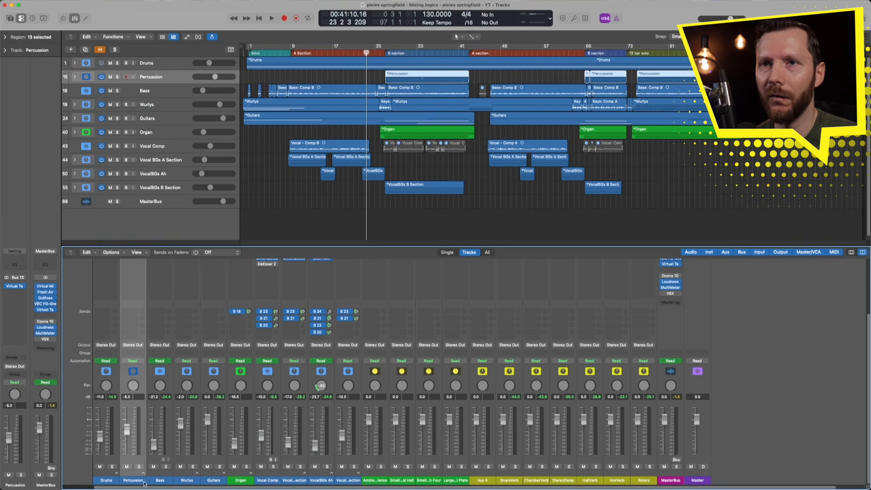
pyautogui.click(159, 481)
pyautogui.click(187, 481)
pyautogui.click(214, 481)
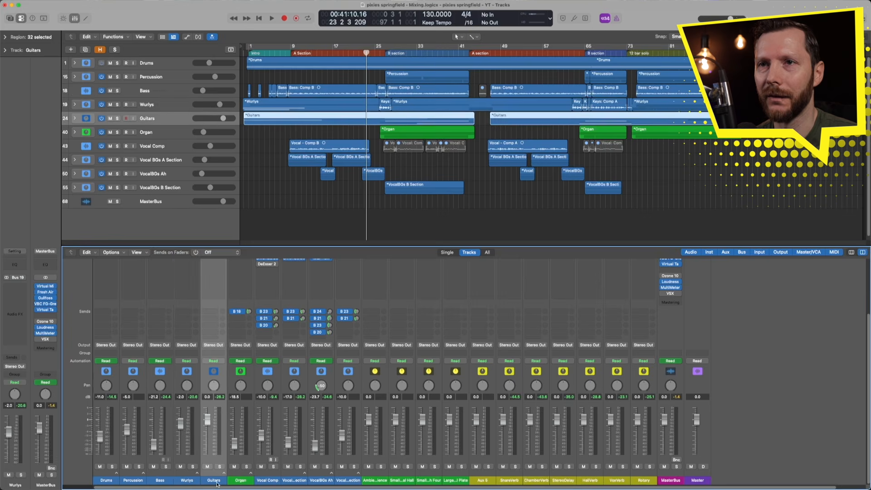
pyautogui.click(240, 481)
pyautogui.click(268, 481)
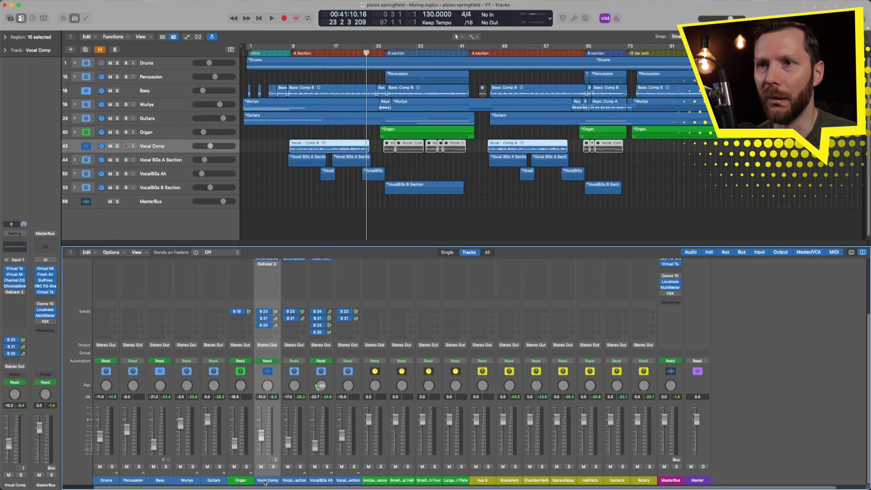
pyautogui.click(300, 485)
pyautogui.press('Down')
pyautogui.press('Down')
pyautogui.press('Up')
pyautogui.press('Up')
pyautogui.click(268, 481)
pyautogui.click(241, 481)
pyautogui.click(214, 481)
pyautogui.click(187, 481)
pyautogui.click(159, 481)
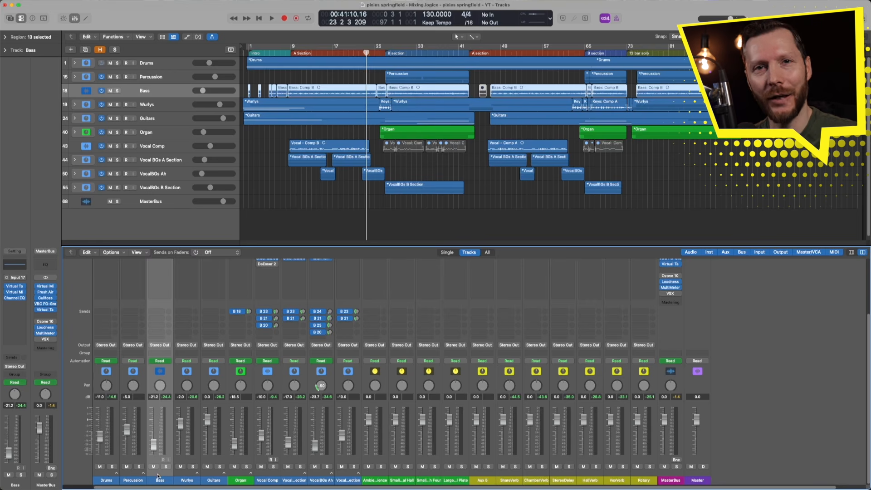
# Pull the faders of all channels from Percussion through VocalBGs B Section fully down, leaving Drums as it is
pyautogui.moveTo(128, 431); pyautogui.dragTo(155, 459)
pyautogui.moveTo(182, 426); pyautogui.dragTo(181, 455)
pyautogui.moveTo(208, 421); pyautogui.dragTo(235, 456)
pyautogui.moveTo(271, 481); pyautogui.dragTo(348, 480)
pyautogui.moveTo(342, 435); pyautogui.dragTo(142, 481)
pyautogui.click(302, 480)
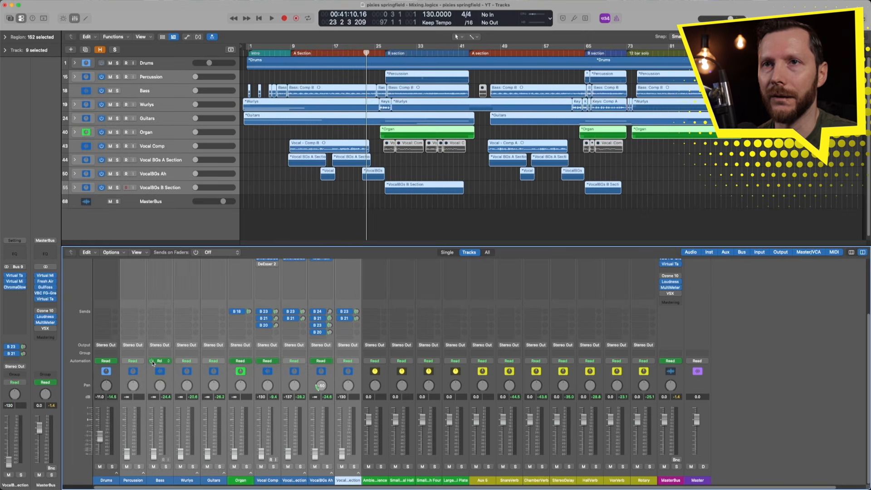
# Open the Drums and Percussion track stacks to examine their subtracks, and collapse both stacks again
pyautogui.click(99, 481)
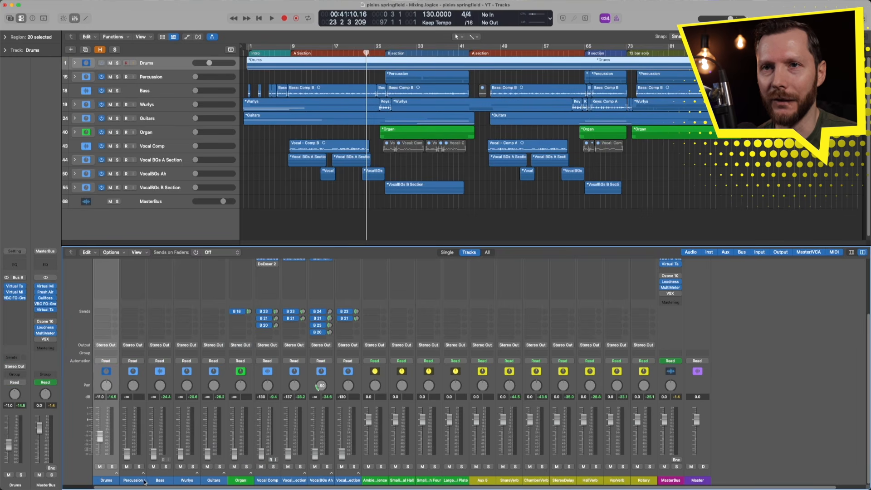
pyautogui.press('Right')
pyautogui.press('Right')
pyautogui.press('Left')
pyautogui.press('Left')
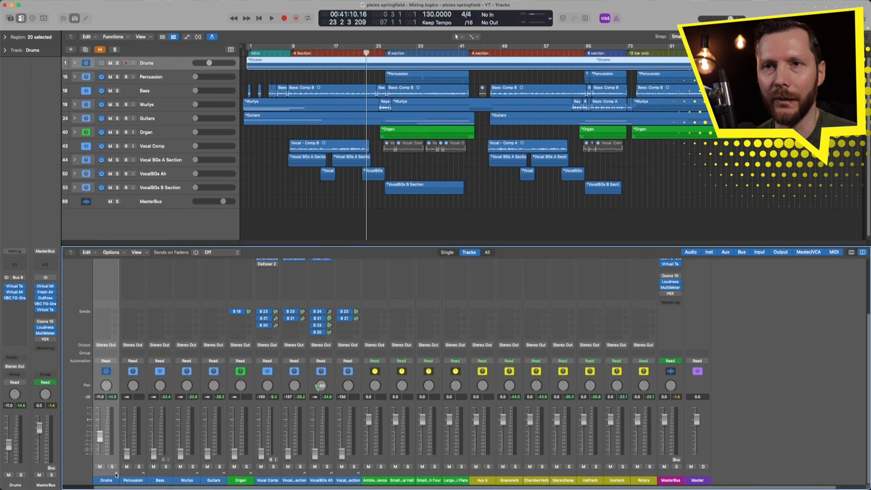
pyautogui.click(116, 474)
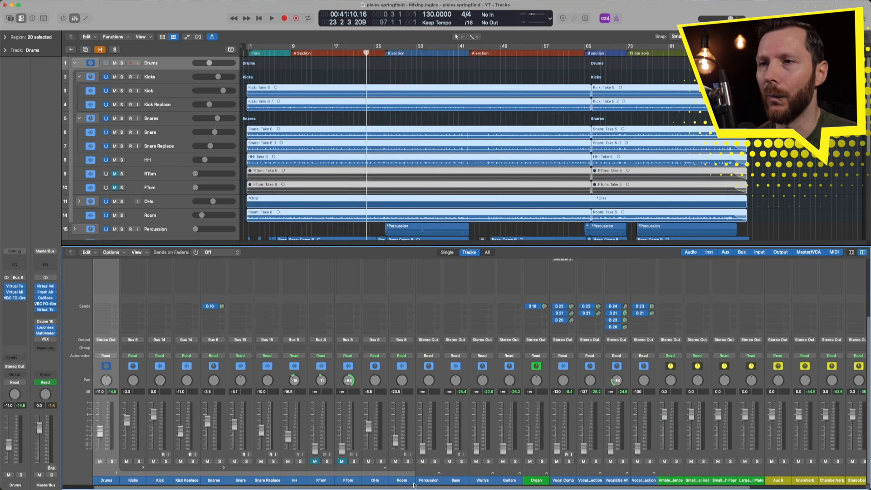
pyautogui.click(128, 482)
pyautogui.moveTo(128, 481); pyautogui.dragTo(360, 474)
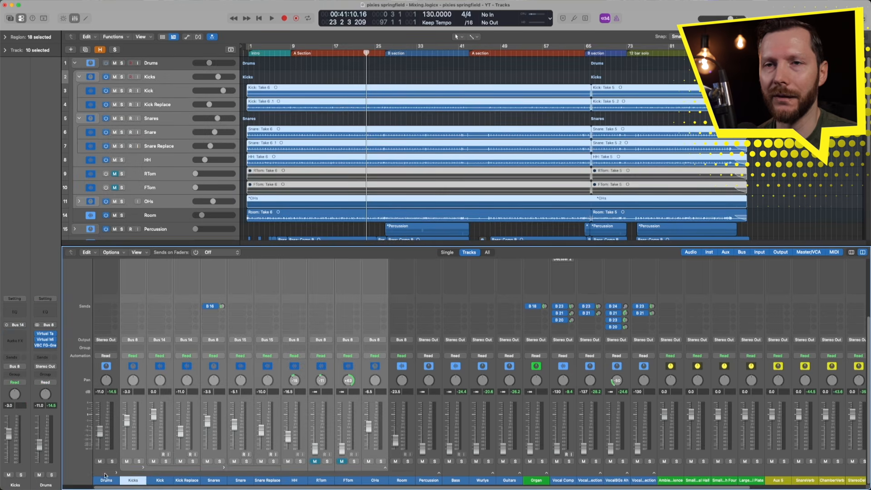
pyautogui.click(114, 476)
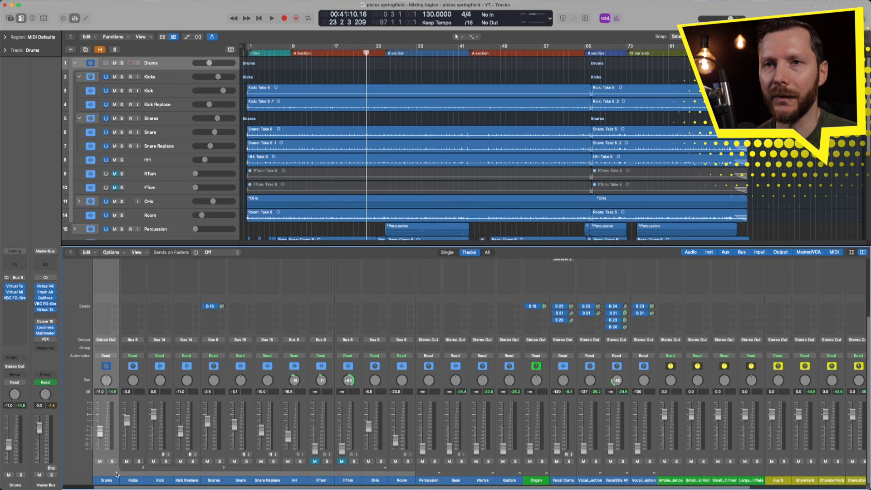
pyautogui.click(117, 474)
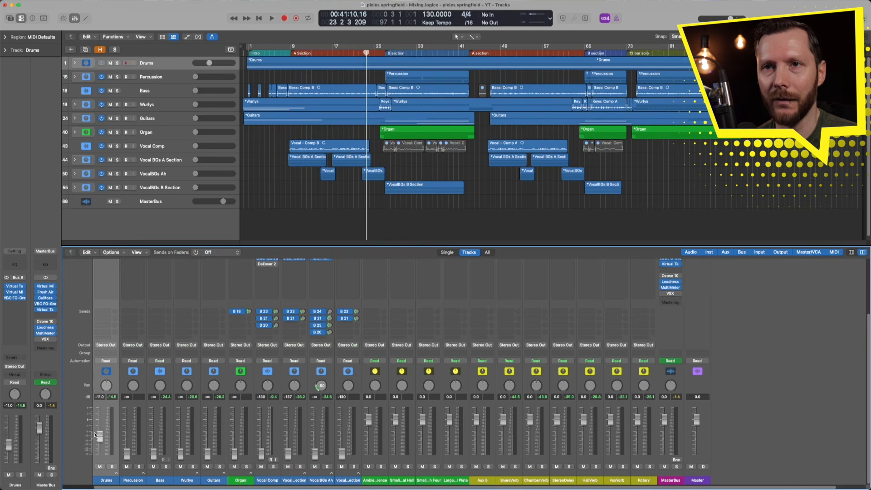
pyautogui.click(143, 473)
pyautogui.click(143, 473)
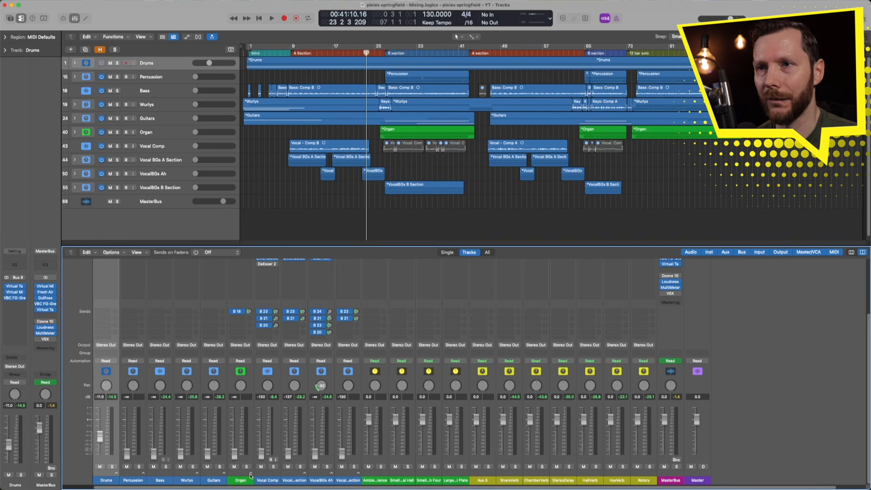
# Set the Drums fader to 0.0 dB and raise Percussion to -9.0 dB while playing the B section
pyautogui.keyDown('alt'); pyautogui.click(99, 436); pyautogui.keyUp('alt')
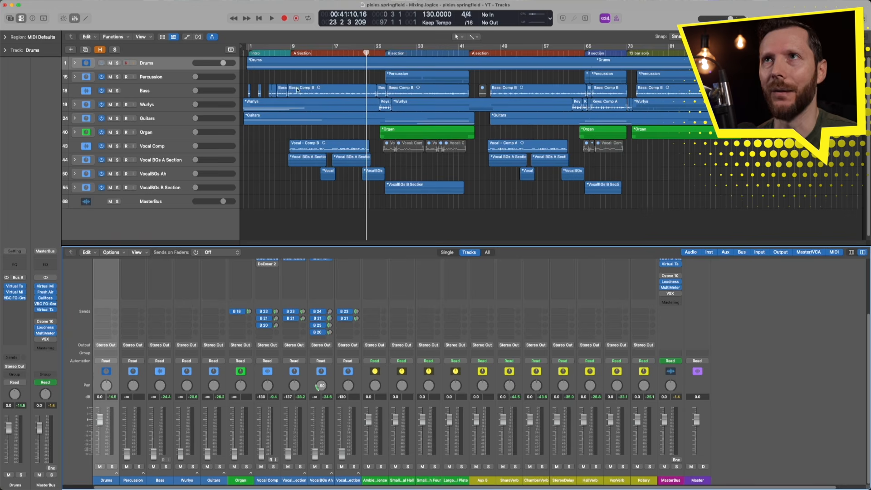
pyautogui.doubleClick(379, 53)
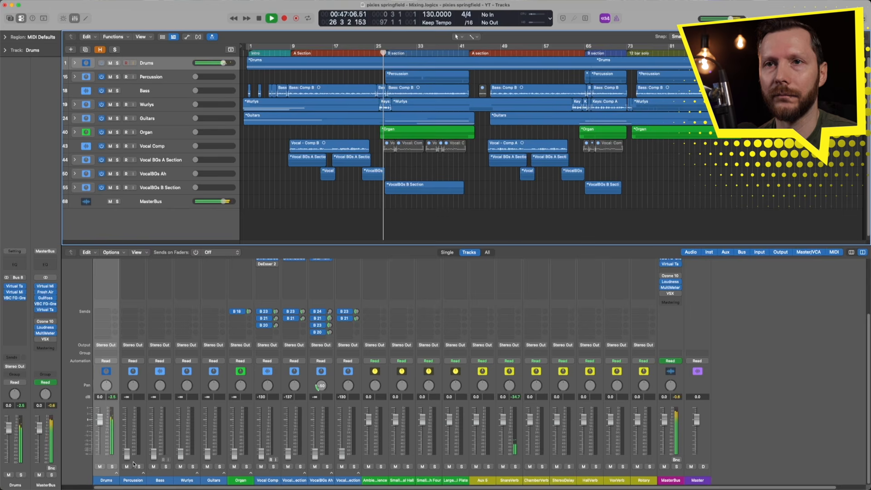
pyautogui.moveTo(127, 454); pyautogui.dragTo(126, 433)
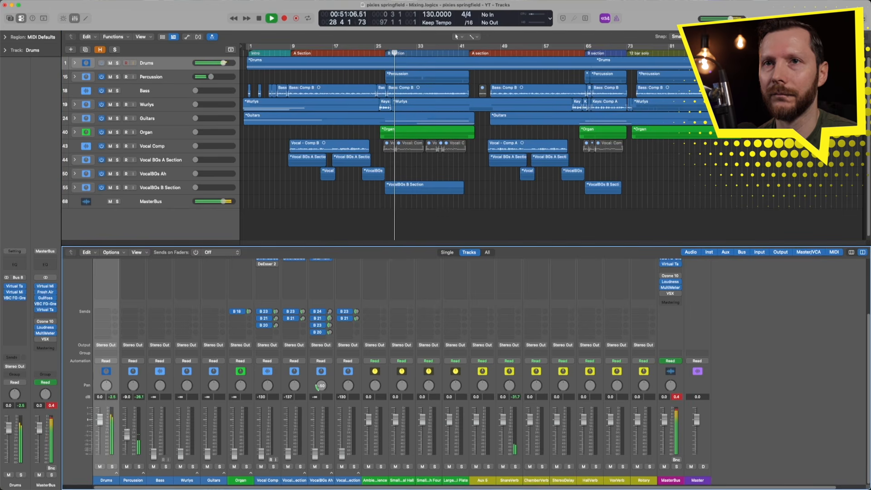
pyautogui.press('space')
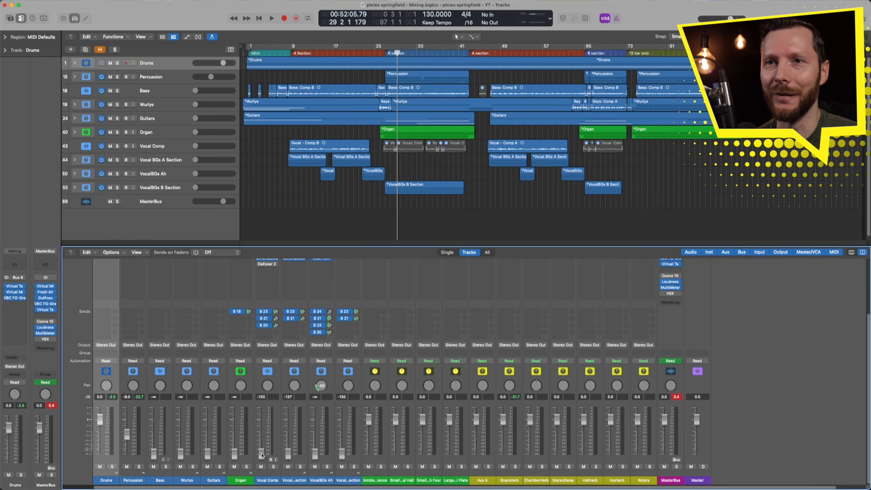
# Raise Bass to about -11.8 dB, Wurlys to 4.5 dB and Guitars to -4.9 dB, and balance the Organ and vocal faders by ear during playback
pyautogui.moveTo(154, 456); pyautogui.dragTo(154, 432)
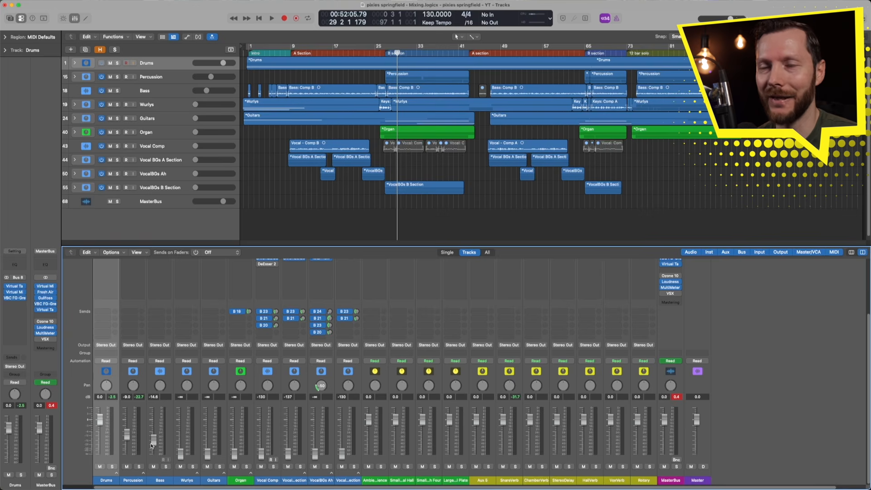
pyautogui.moveTo(152, 447); pyautogui.dragTo(181, 411)
pyautogui.press('space')
pyautogui.moveTo(207, 455); pyautogui.dragTo(342, 425)
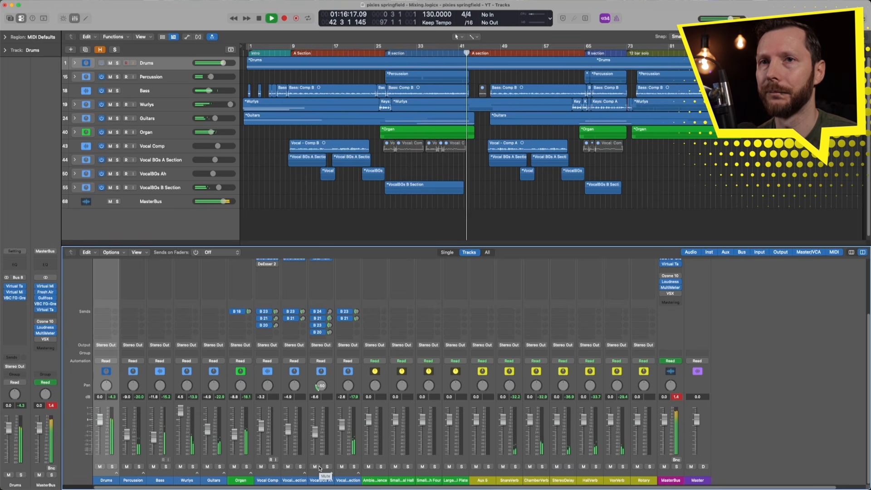
pyautogui.press('space')
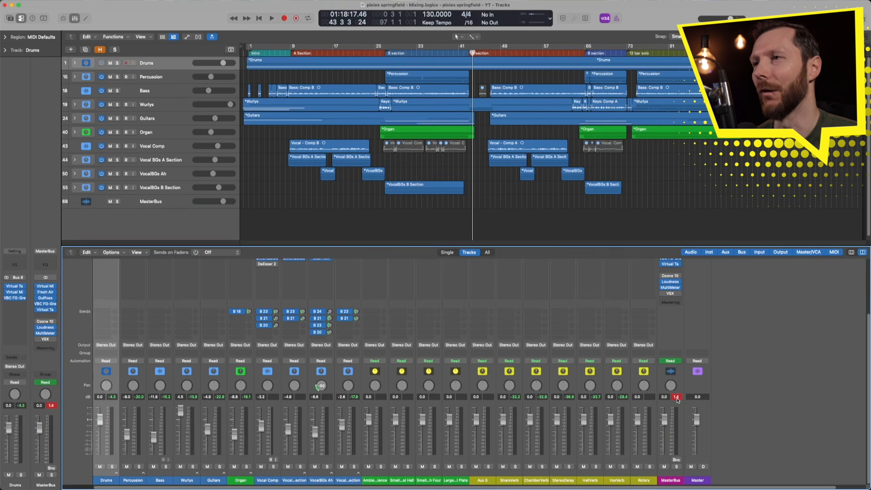
# Clear the MasterBus peak indicator and pull the selected faders from Percussion through VocalBGs B Section fully down again
pyautogui.click(676, 397)
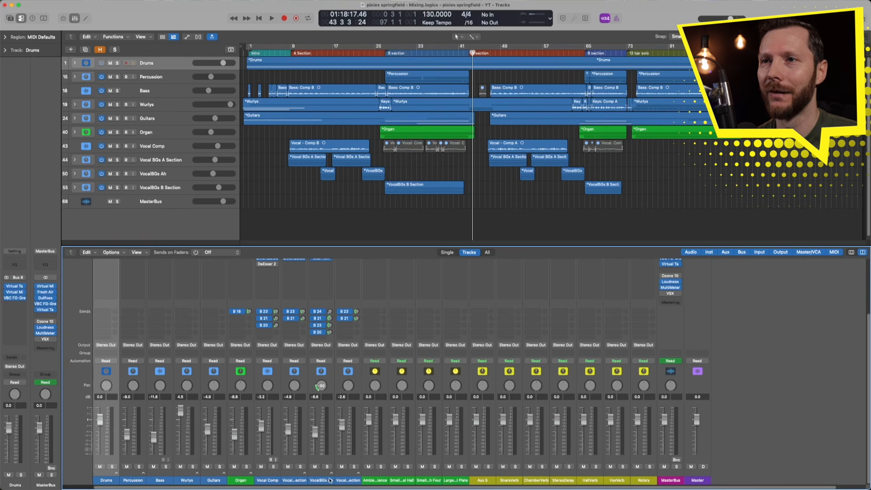
pyautogui.moveTo(348, 480); pyautogui.dragTo(135, 480)
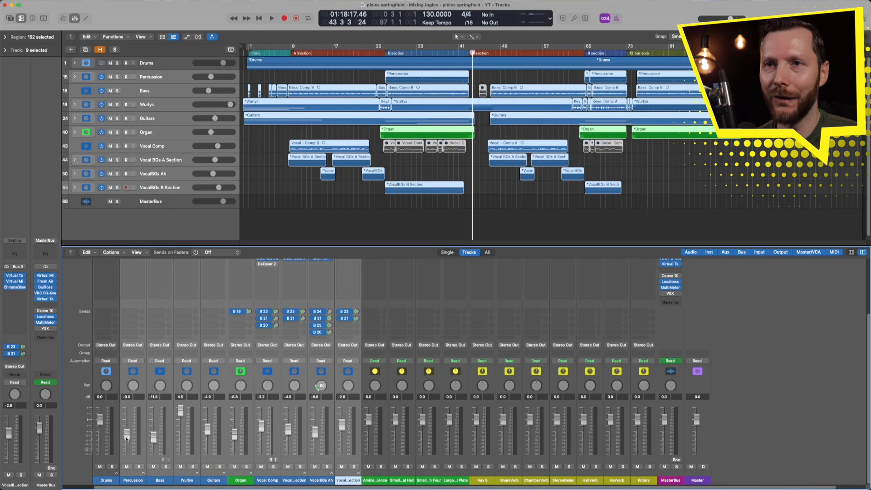
pyautogui.moveTo(127, 436); pyautogui.dragTo(125, 487)
# Set the Drums fader to -11.0 dB and play the B section in a loop from bar 27 to bar 43
pyautogui.click(102, 481)
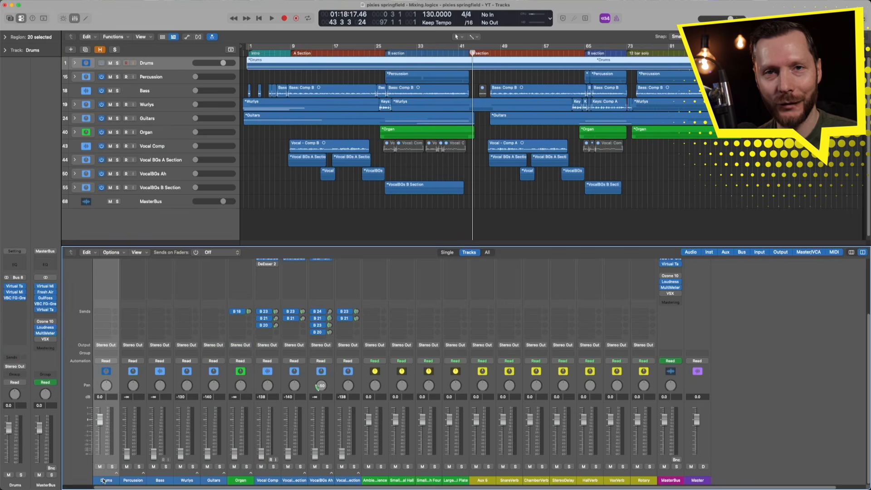
pyautogui.moveTo(100, 424); pyautogui.dragTo(100, 435)
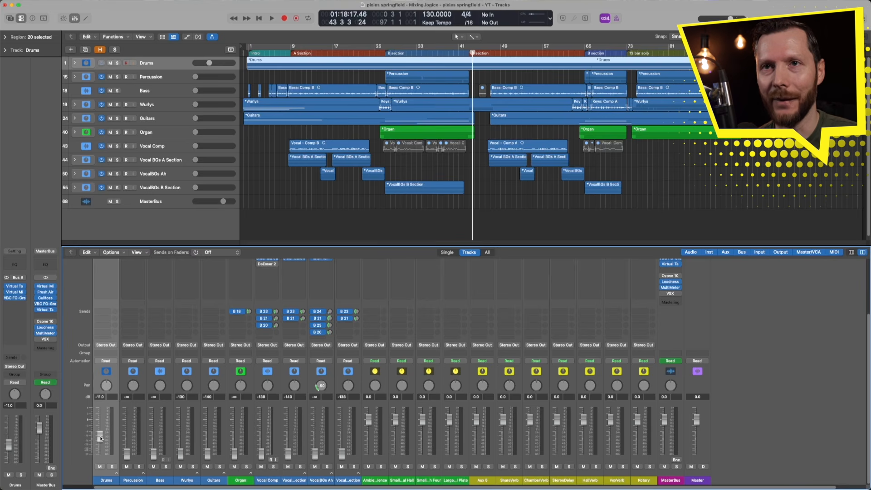
pyautogui.moveTo(100, 439); pyautogui.dragTo(100, 435)
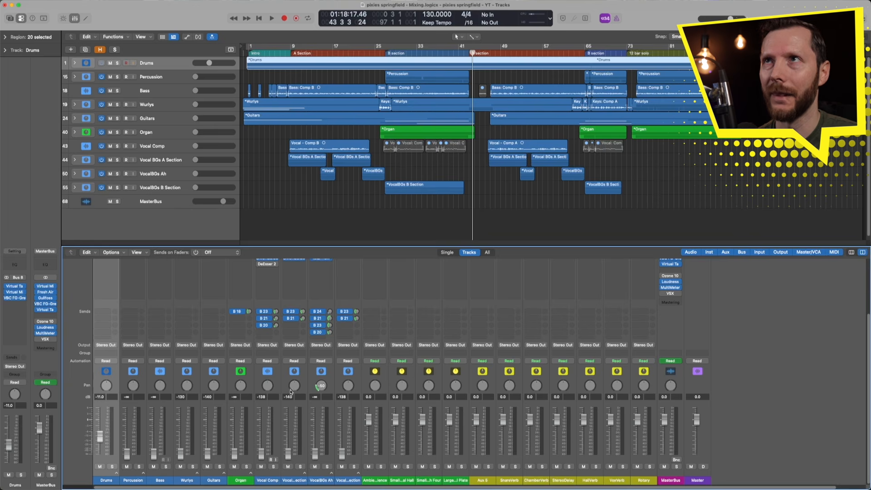
pyautogui.moveTo(384, 49); pyautogui.dragTo(472, 53)
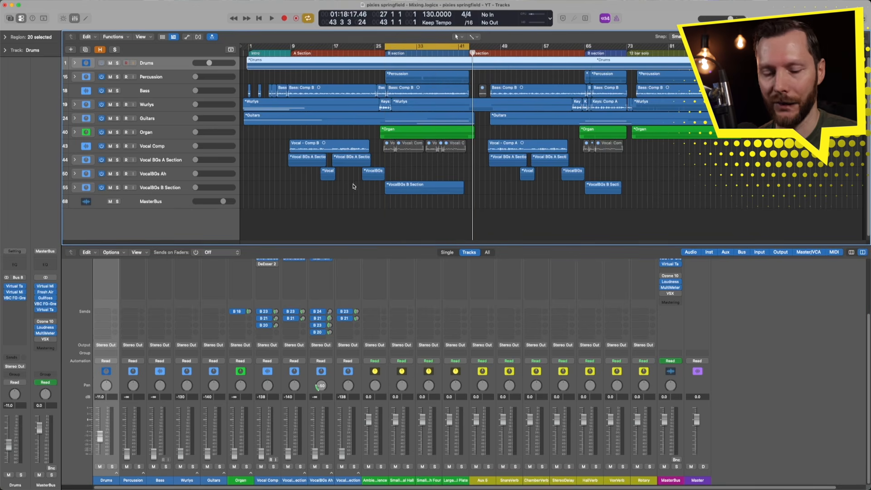
pyautogui.press('space')
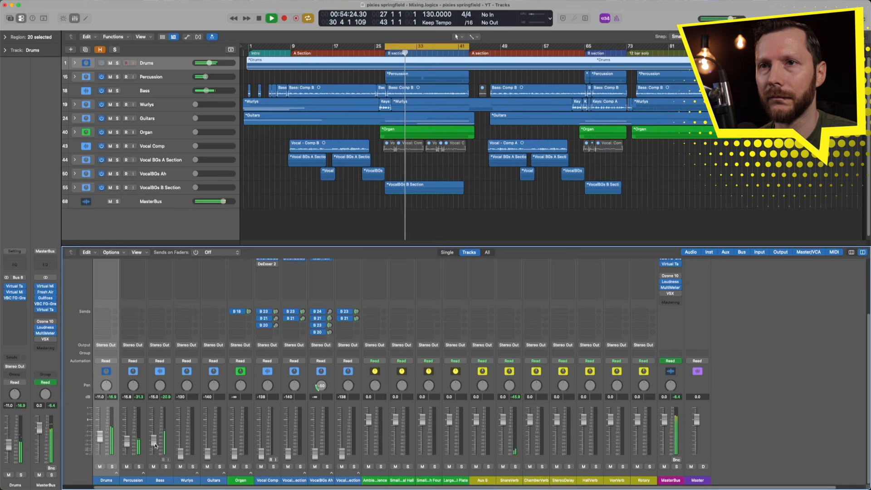
# During playback, raise Wurlys to -3.2 dB, Guitars to -7.2 dB, Organ to about -14.8 dB and VocalBGs B Section to -12.6 dB, and stop
pyautogui.moveTo(184, 457); pyautogui.dragTo(182, 426)
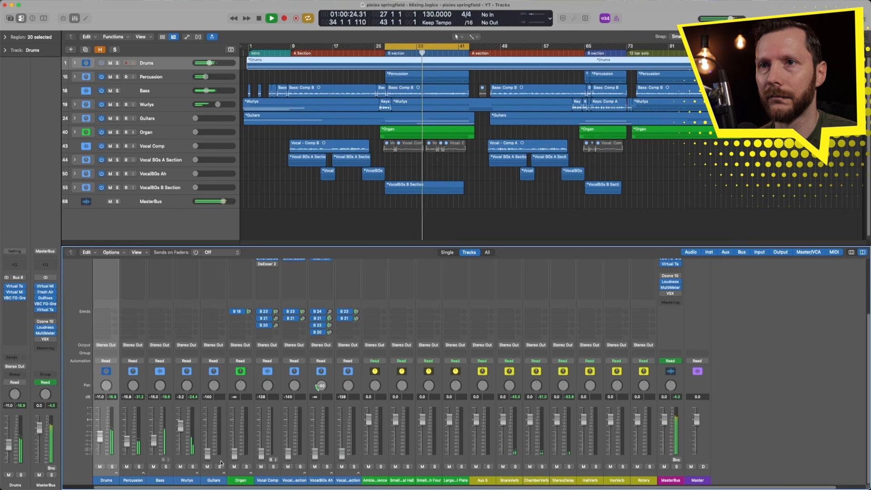
pyautogui.moveTo(208, 459); pyautogui.dragTo(235, 441)
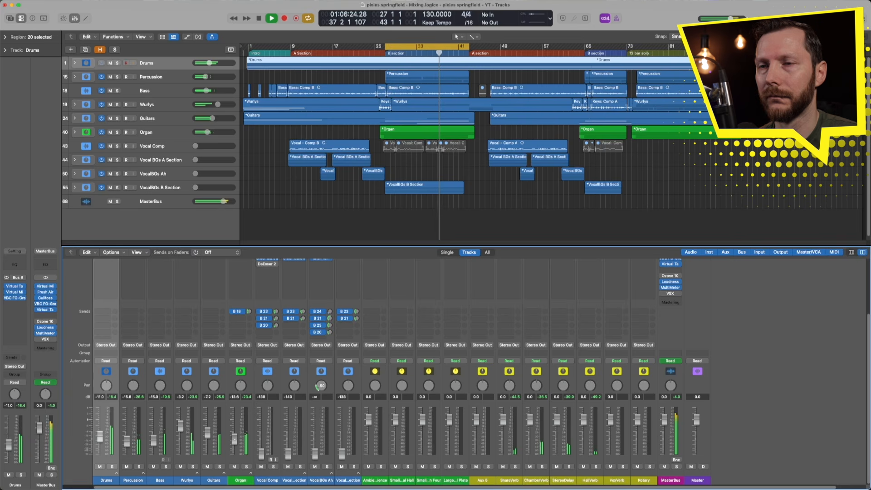
pyautogui.moveTo(342, 454); pyautogui.dragTo(342, 438)
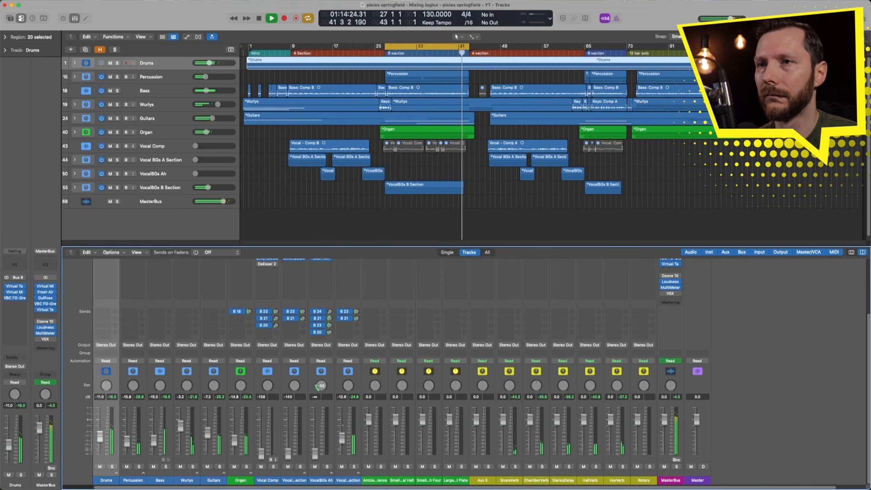
pyautogui.press('space')
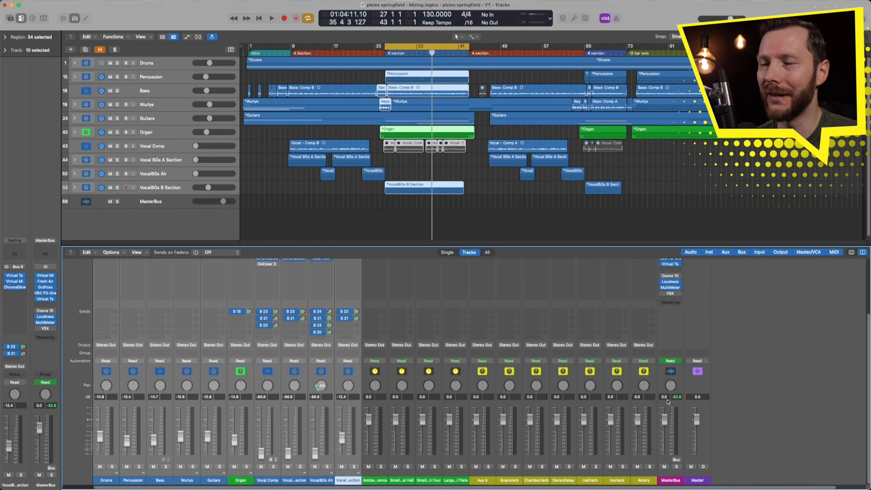
# Raise all selected channel faders together until Drums reads 5.6 dB, and play the B section briefly to check the MasterBus peak
pyautogui.moveTo(98, 438); pyautogui.dragTo(99, 408)
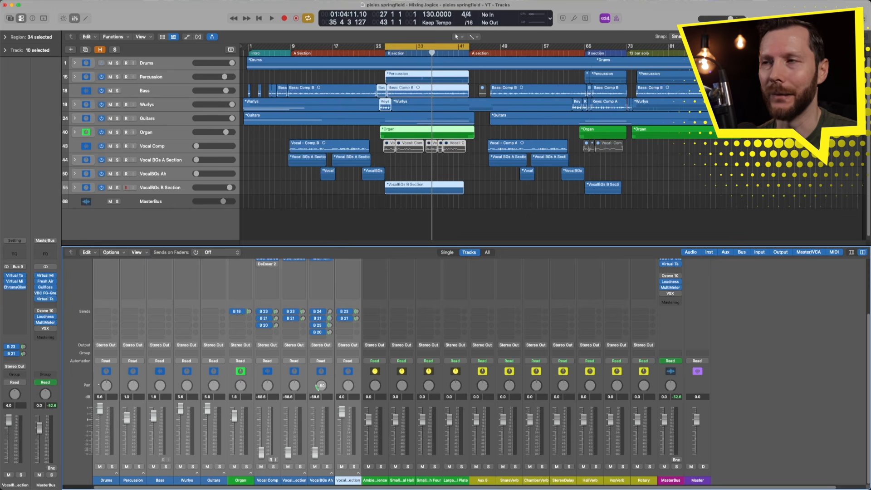
pyautogui.press('space')
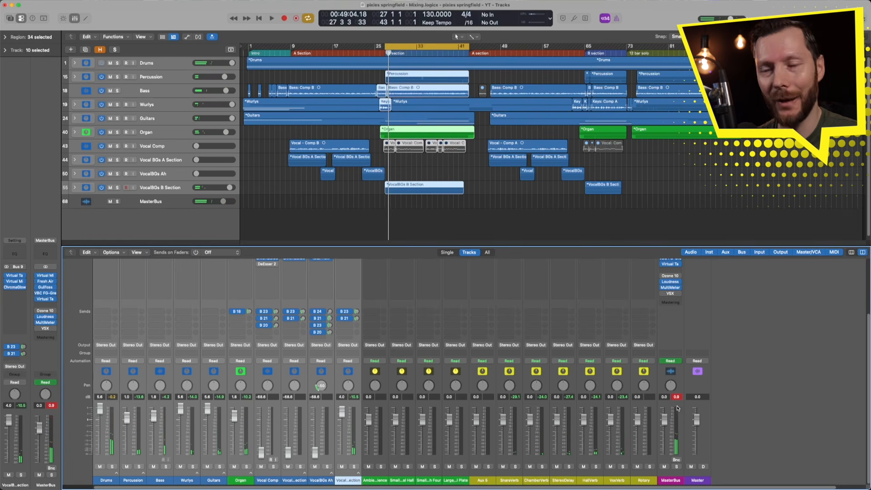
pyautogui.click(663, 362)
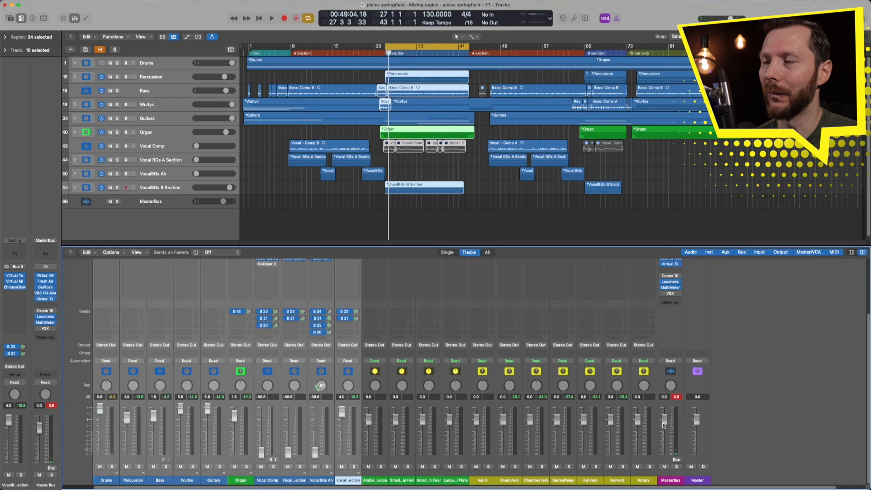
# Lower the MasterBus fader to -9.6 dB, clear its peak indicator and play the B section
pyautogui.moveTo(663, 421); pyautogui.dragTo(665, 436)
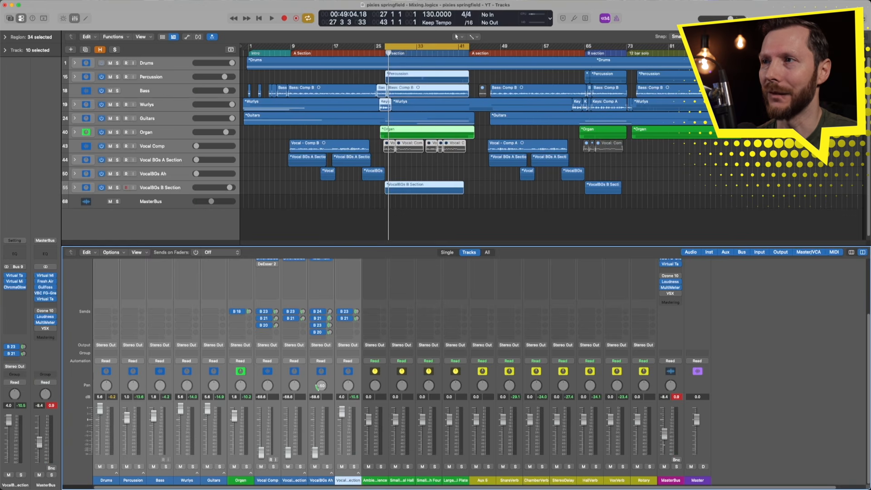
pyautogui.click(678, 397)
pyautogui.press('space')
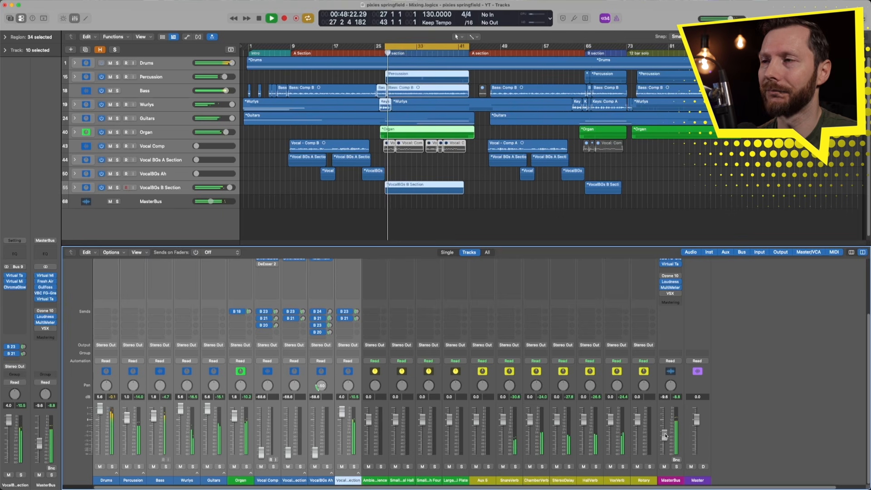
pyautogui.press('space')
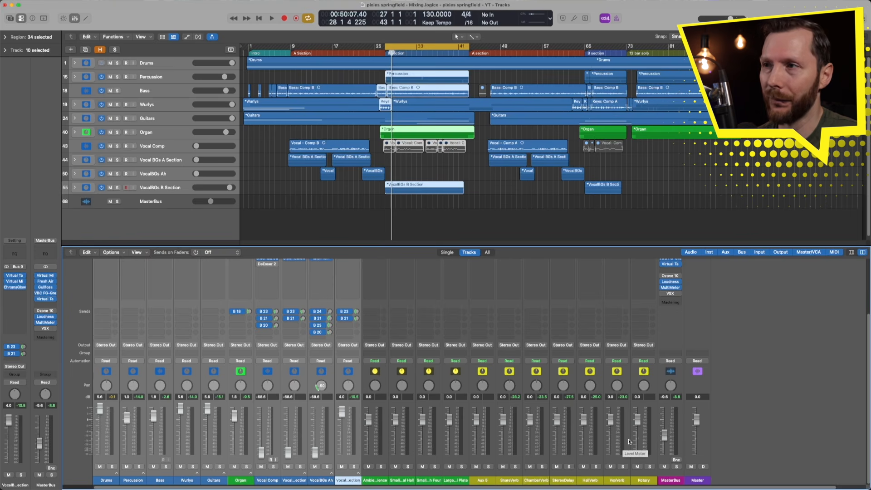
# Reset the MasterBus fader to 0.0 dB and lower the selected channel faders together until Drums reads -12.0 dB
pyautogui.keyDown('alt'); pyautogui.click(666, 436); pyautogui.keyUp('alt')
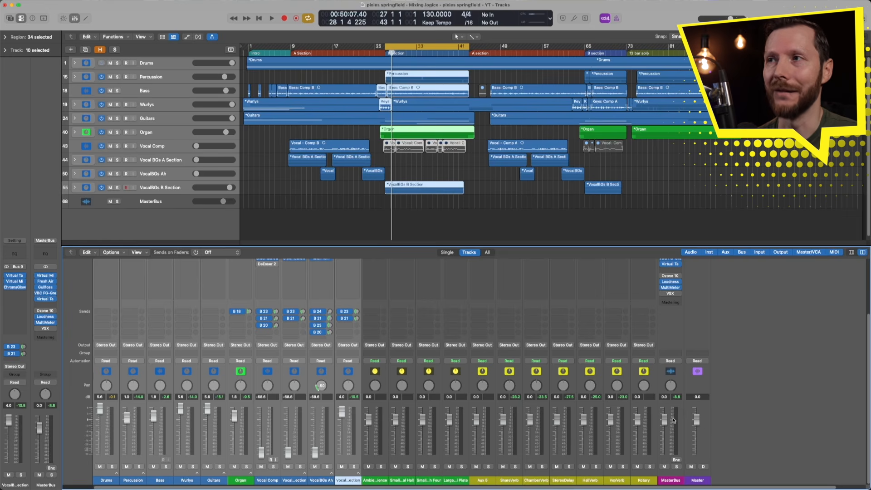
pyautogui.moveTo(667, 423)
pyautogui.mouseDown()
pyautogui.moveTo(666, 455)
pyautogui.moveTo(665, 419)
pyautogui.mouseUp()
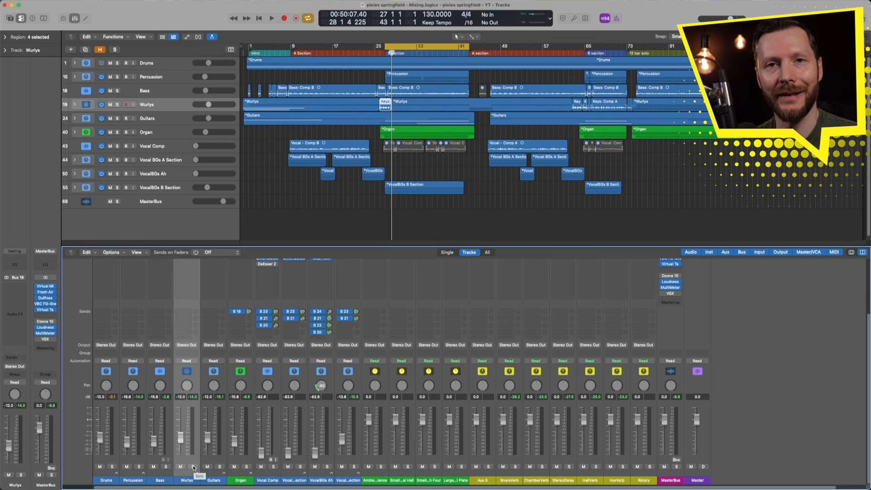
# Solo the Wurlys channel and insert a Compressor with its default preset on it
pyautogui.click(193, 468)
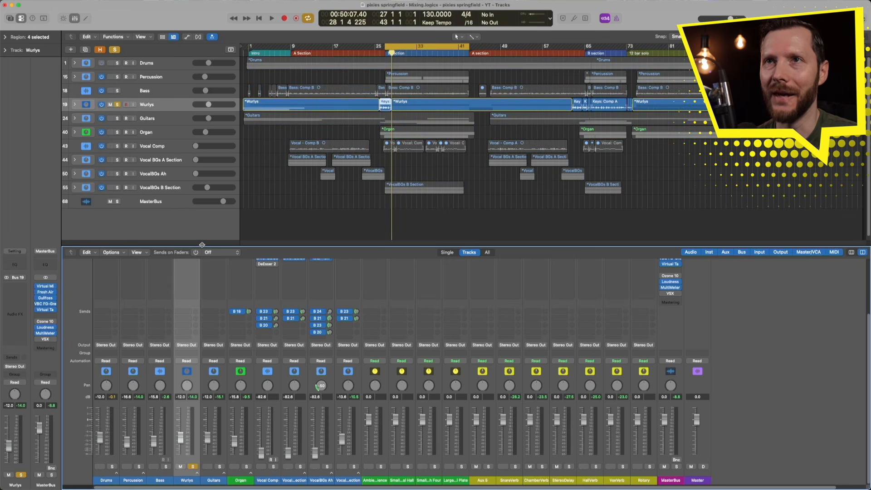
pyautogui.moveTo(202, 246); pyautogui.dragTo(206, 199)
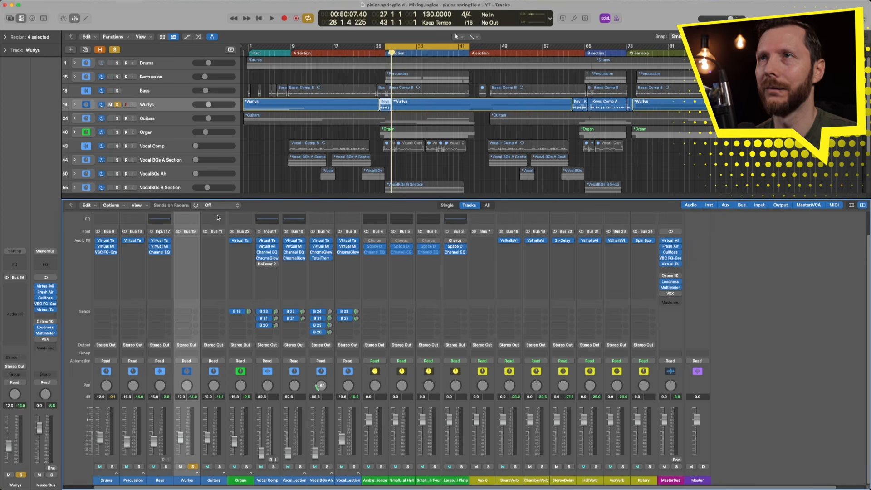
pyautogui.scroll(2, 187, 260)
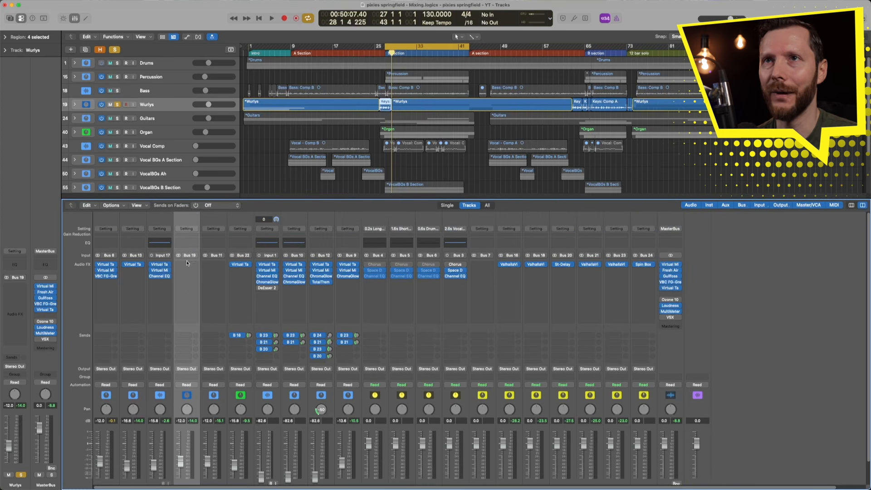
pyautogui.click(190, 236)
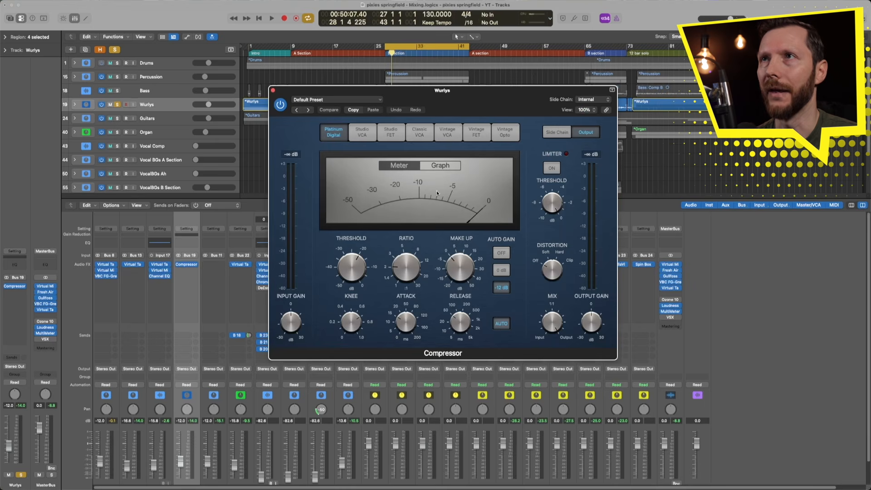
pyautogui.moveTo(477, 95); pyautogui.dragTo(453, 195)
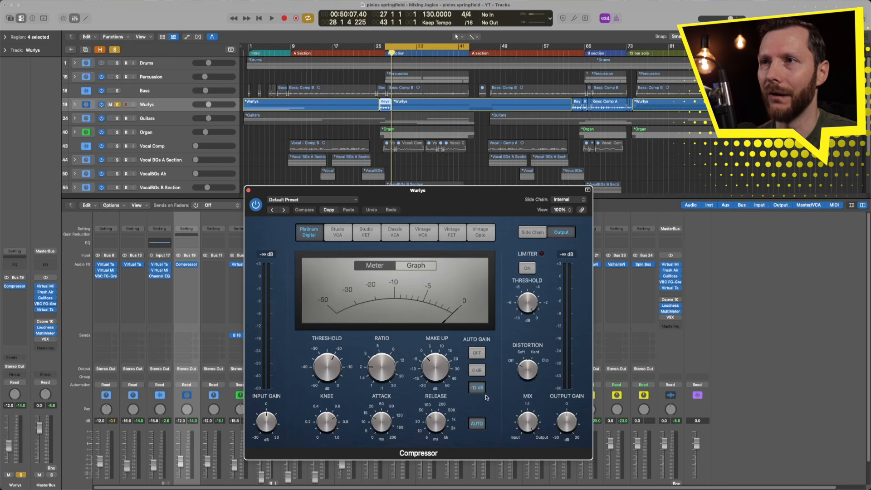
# Compare the soloed Wurlys with the compressor bypassed and active during playback, leave it active and stop
pyautogui.click(256, 205)
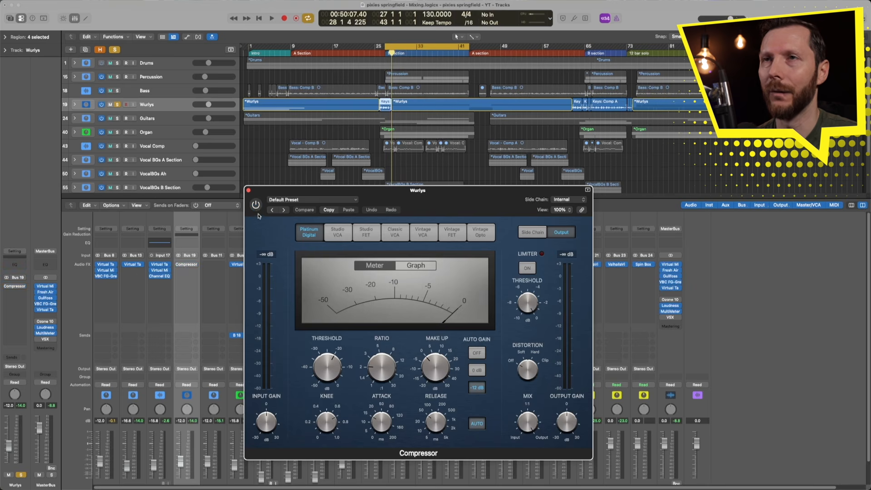
pyautogui.scroll(-2, 182, 356)
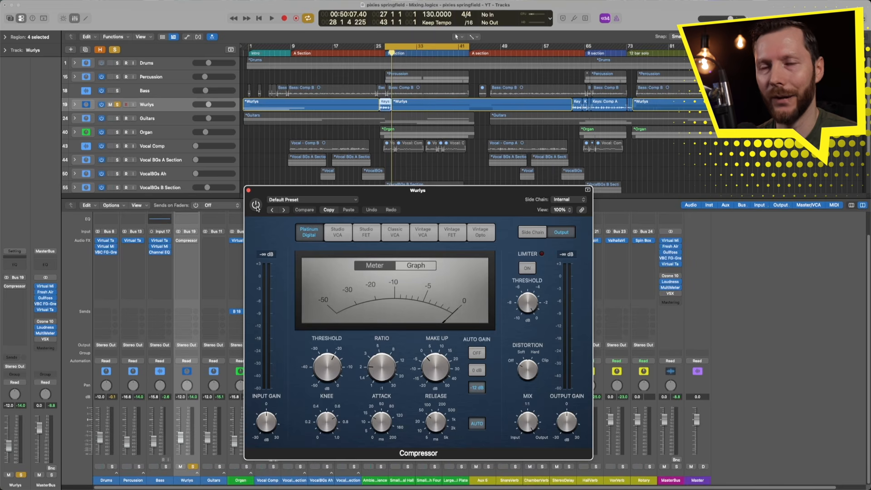
pyautogui.press('space')
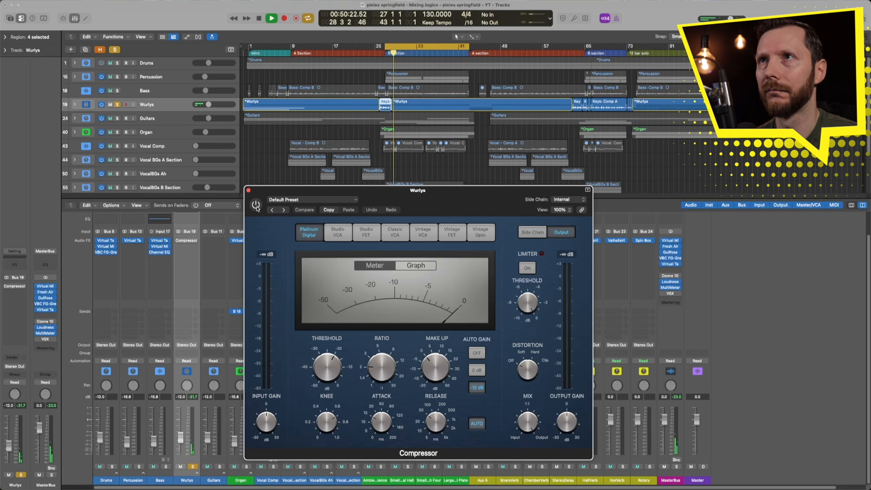
pyautogui.click(257, 206)
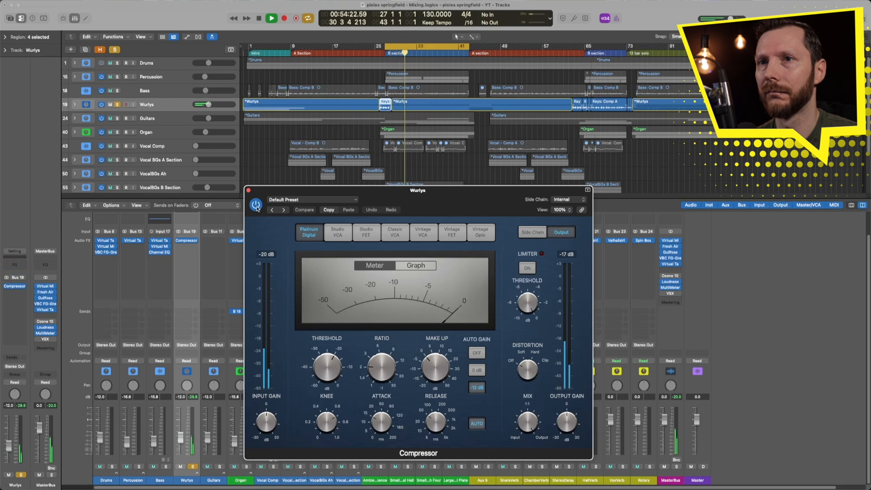
pyautogui.click(257, 207)
pyautogui.click(257, 207)
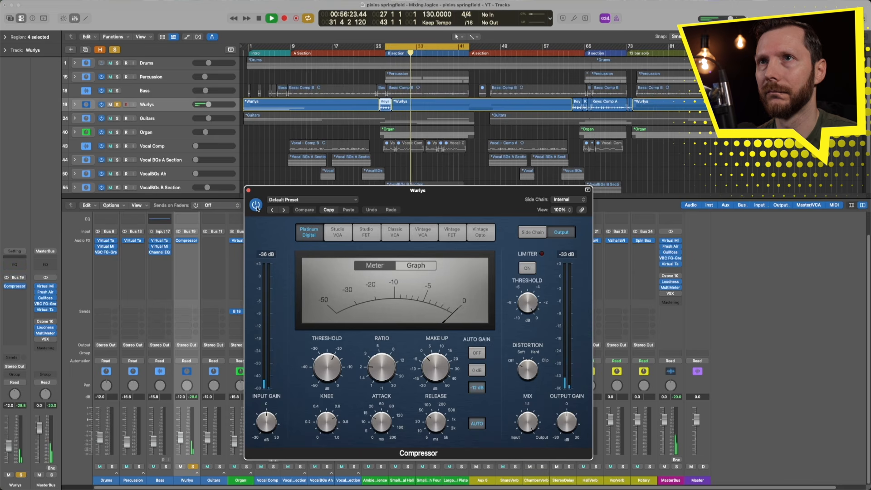
pyautogui.press('space')
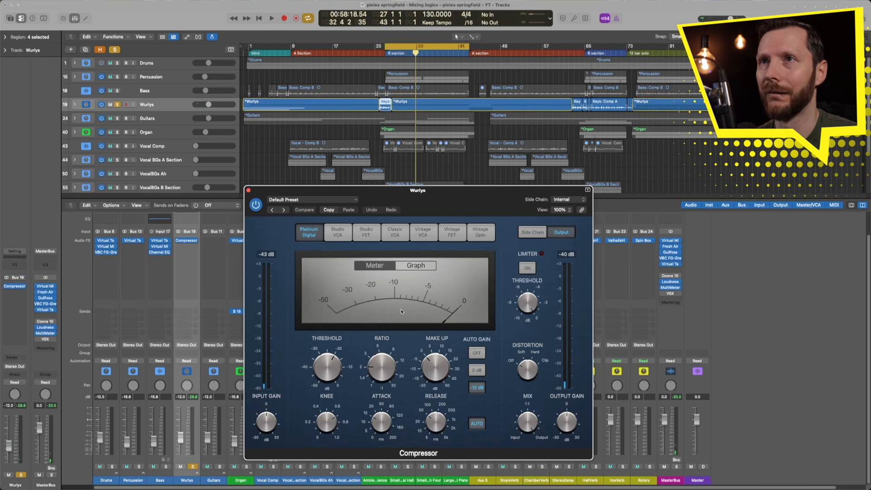
# Raise the Wurlys fader to -2.5 dB and turn off the compressor's Auto Gain, keeping Make Up at 0.0 dB
pyautogui.moveTo(181, 433); pyautogui.dragTo(180, 427)
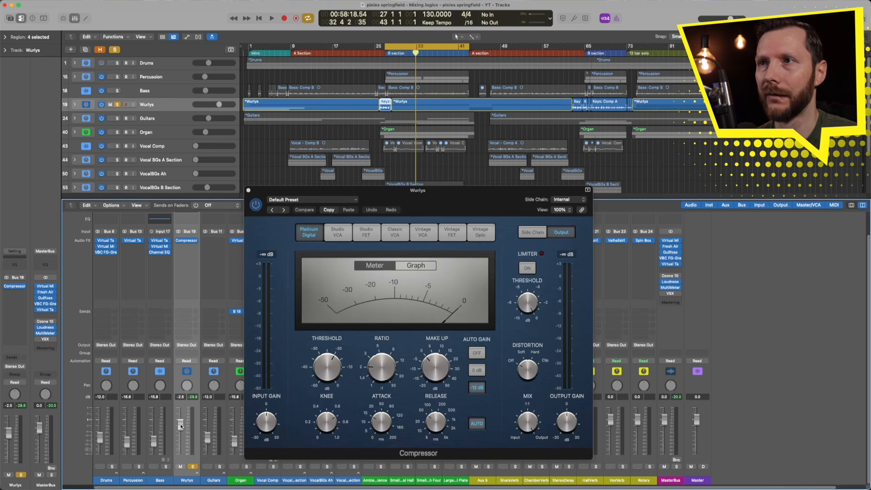
pyautogui.click(477, 354)
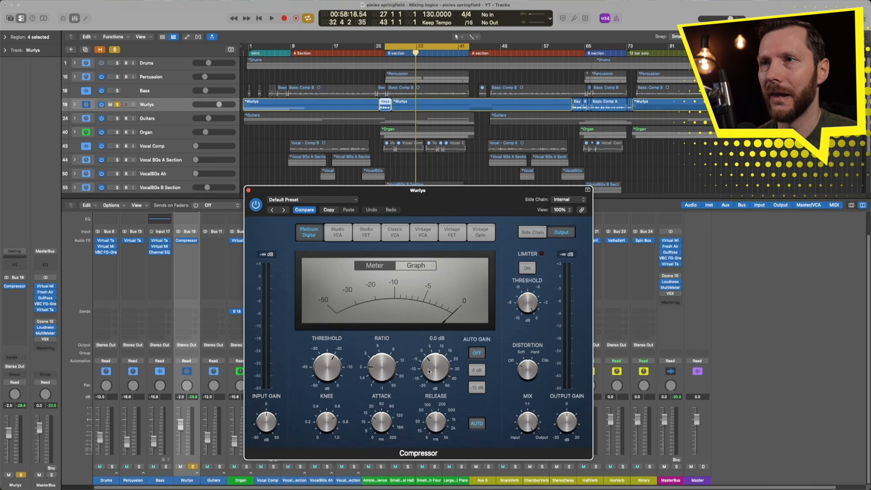
pyautogui.moveTo(441, 372)
pyautogui.mouseDown()
pyautogui.moveTo(432, 374)
pyautogui.moveTo(445, 367)
pyautogui.mouseUp()
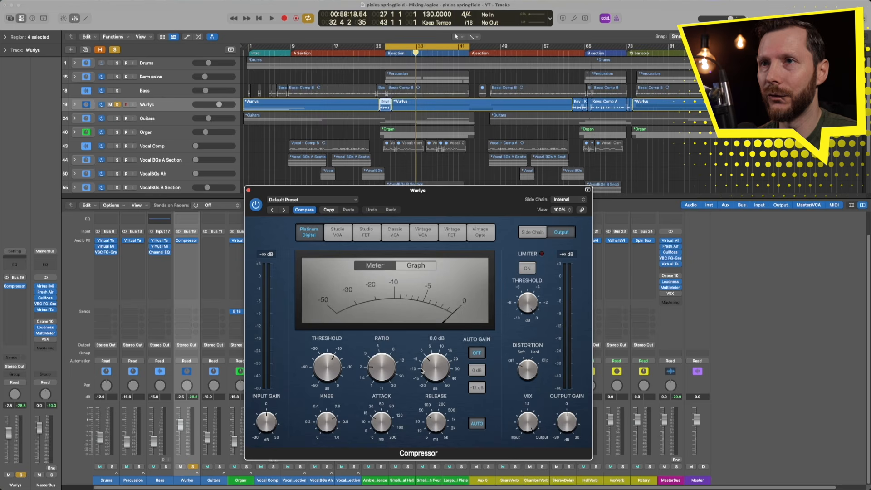
# During playback, lower the Wurlys compressor's threshold and try 7.0 dB of make-up gain; with playback stopped, set Make Up to 3.0 dB
pyautogui.press('space')
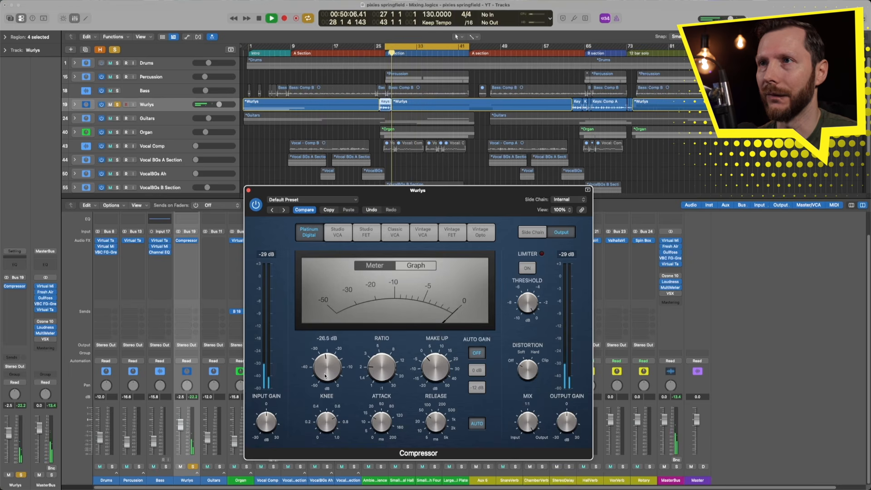
pyautogui.moveTo(321, 365); pyautogui.dragTo(326, 393)
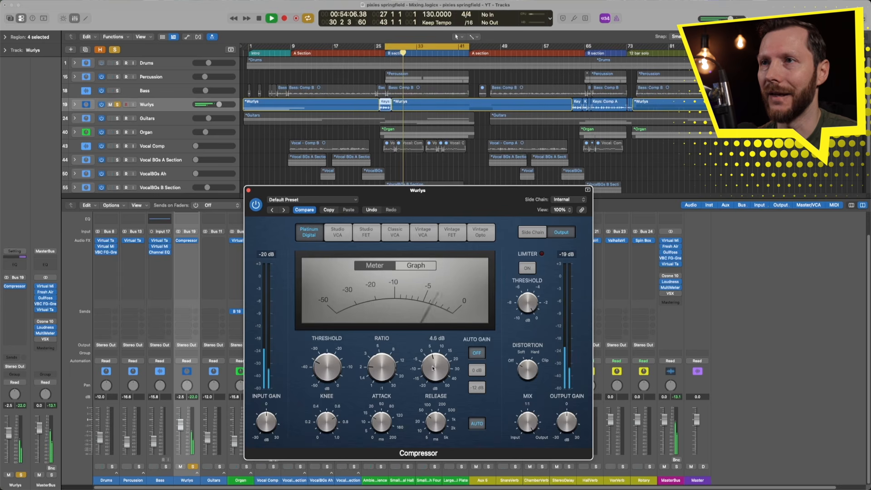
pyautogui.moveTo(433, 376); pyautogui.dragTo(435, 364)
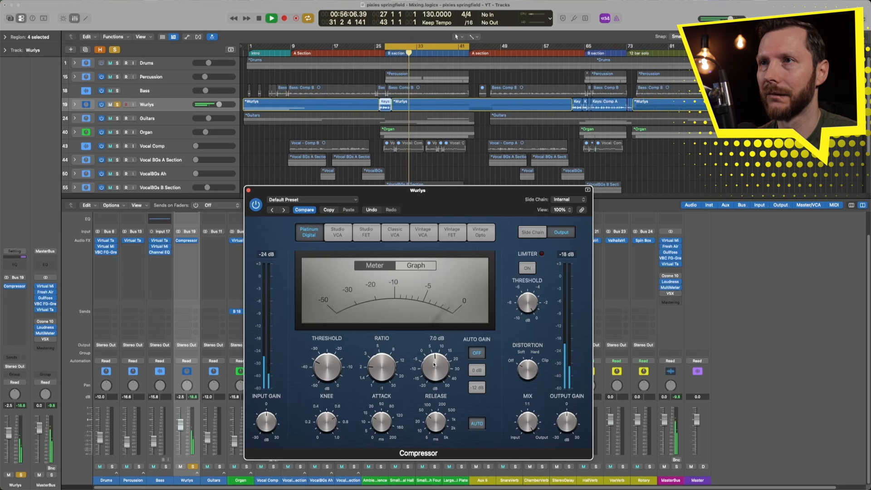
pyautogui.press('space')
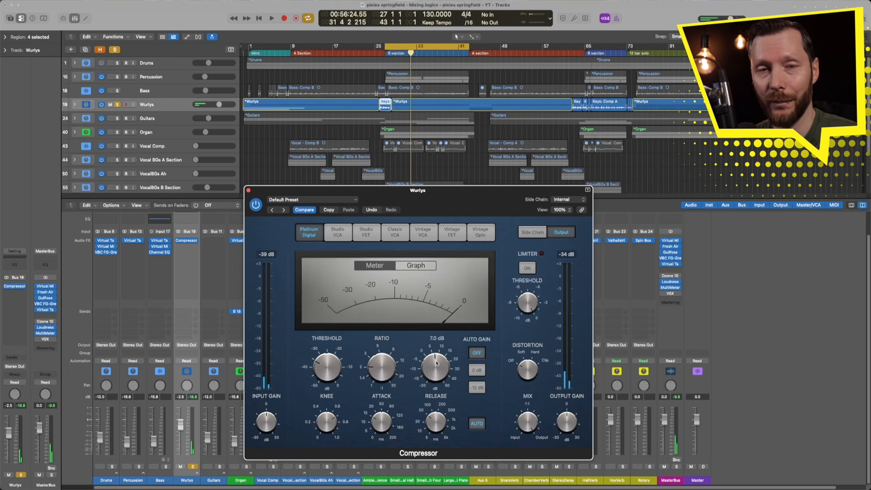
pyautogui.moveTo(434, 363); pyautogui.dragTo(432, 368)
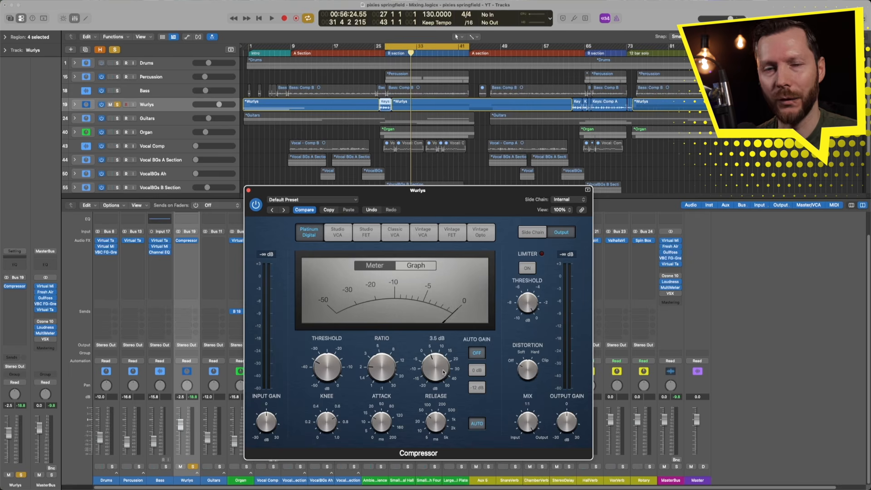
pyautogui.moveTo(441, 375)
pyautogui.mouseDown()
pyautogui.moveTo(438, 361)
pyautogui.moveTo(433, 379)
pyautogui.mouseUp()
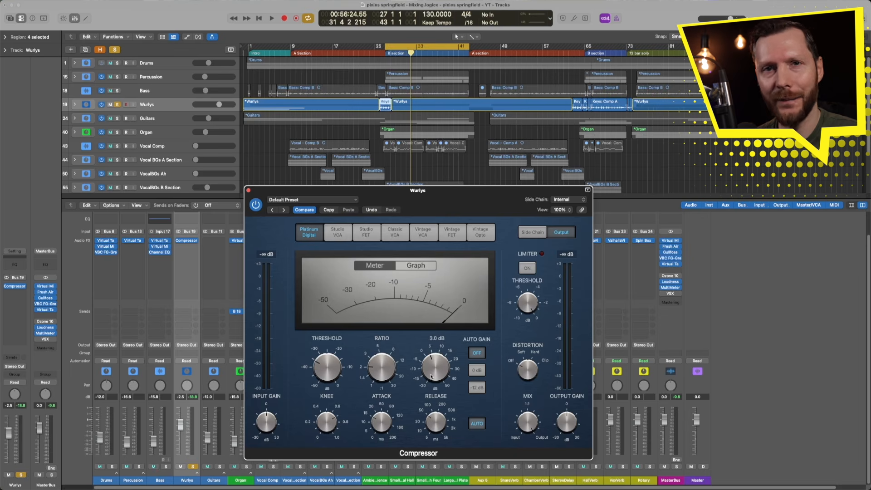
# Add a Channel EQ to Wurlys and boost 2460 Hz by 2.5 dB and 460 Hz by 1.8 dB with a Q of 0.51
pyautogui.click(189, 221)
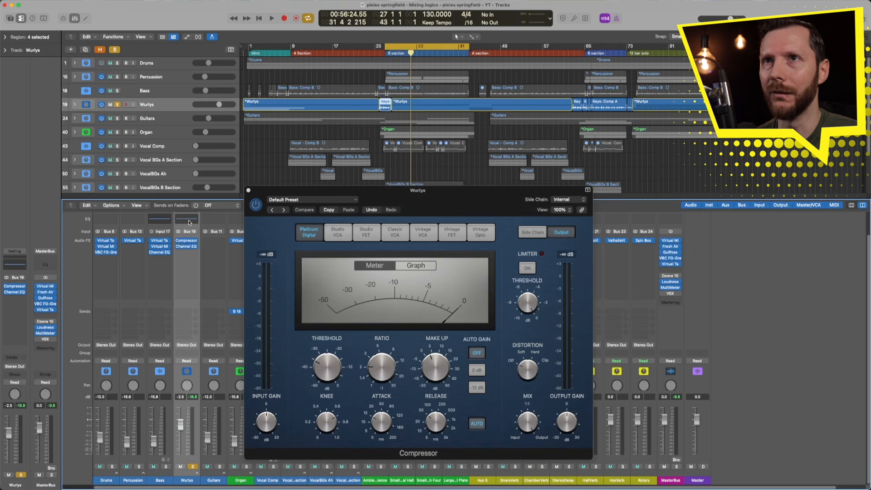
pyautogui.moveTo(462, 310); pyautogui.dragTo(493, 300)
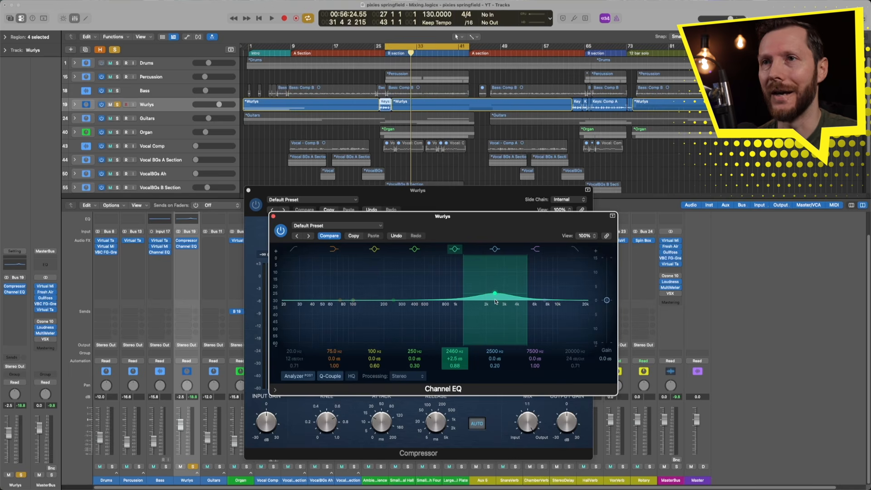
pyautogui.moveTo(405, 304)
pyautogui.mouseDown()
pyautogui.moveTo(427, 303)
pyautogui.moveTo(435, 290)
pyautogui.moveTo(421, 295)
pyautogui.mouseUp()
pyautogui.scroll(3, 437, 293)
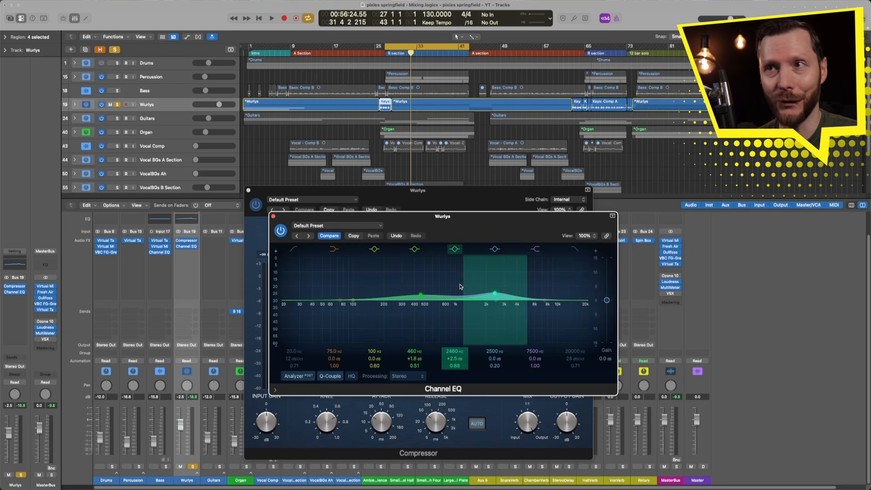
# Try lowering the Wurlys Channel EQ's output gain to -7.6 dB and return it to 0.0 dB
pyautogui.moveTo(607, 300); pyautogui.dragTo(608, 314)
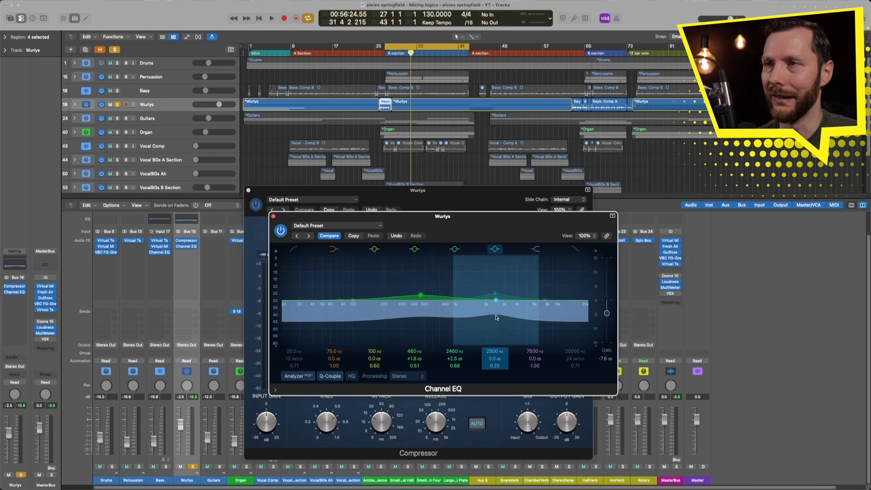
pyautogui.moveTo(607, 316); pyautogui.dragTo(609, 304)
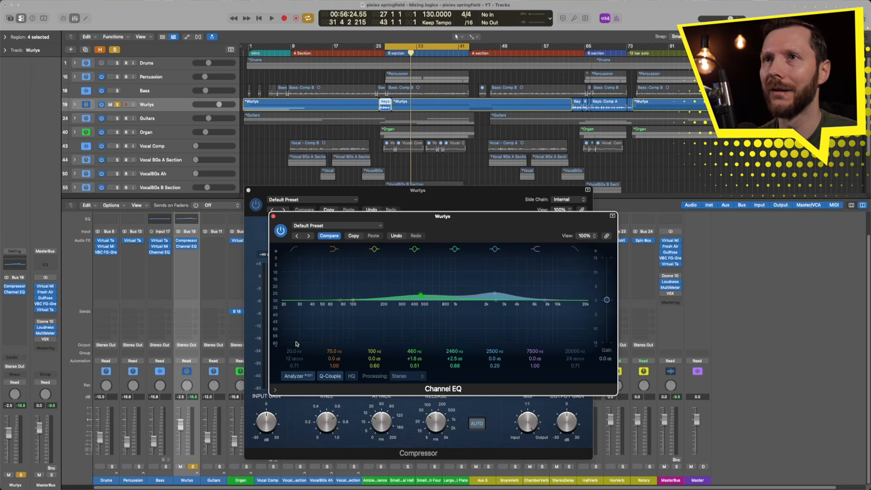
pyautogui.moveTo(607, 301); pyautogui.dragTo(607, 299)
# Close the Wurlys plug-in windows and start a Mastering Assistant analysis on the MasterBus
pyautogui.click(273, 217)
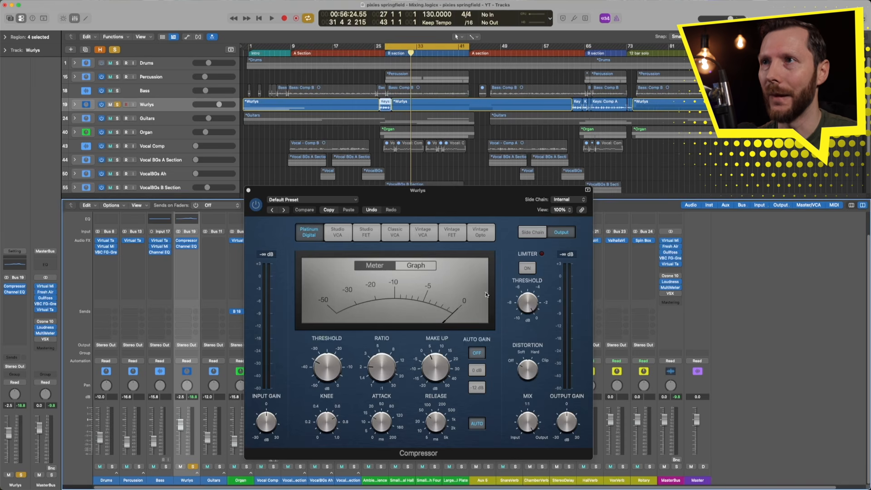
pyautogui.moveTo(434, 368)
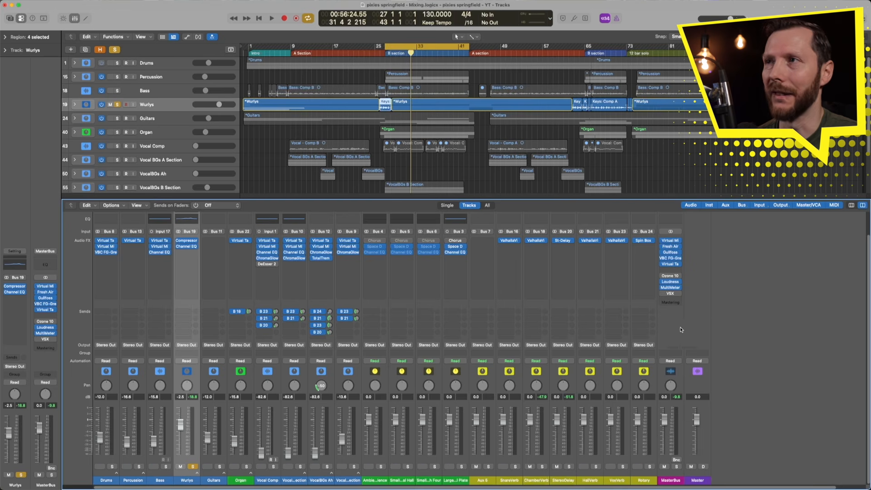
pyautogui.keyDown('alt'); pyautogui.click(671, 303); pyautogui.keyUp('alt')
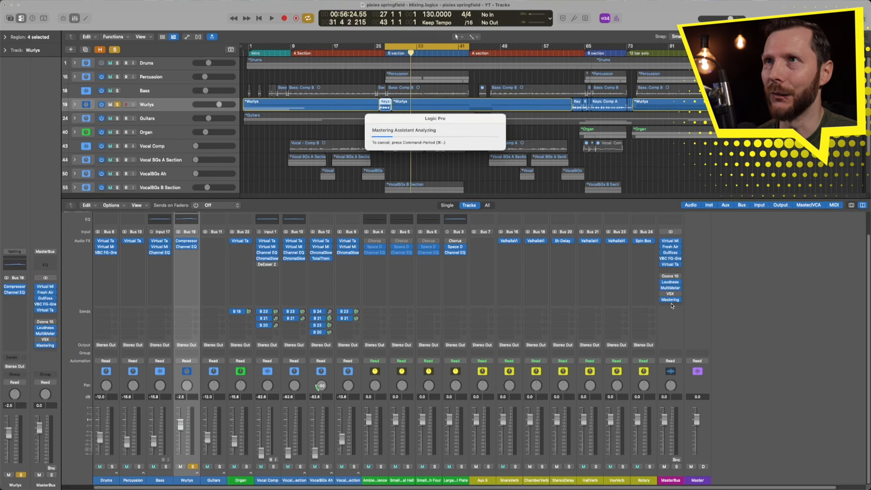